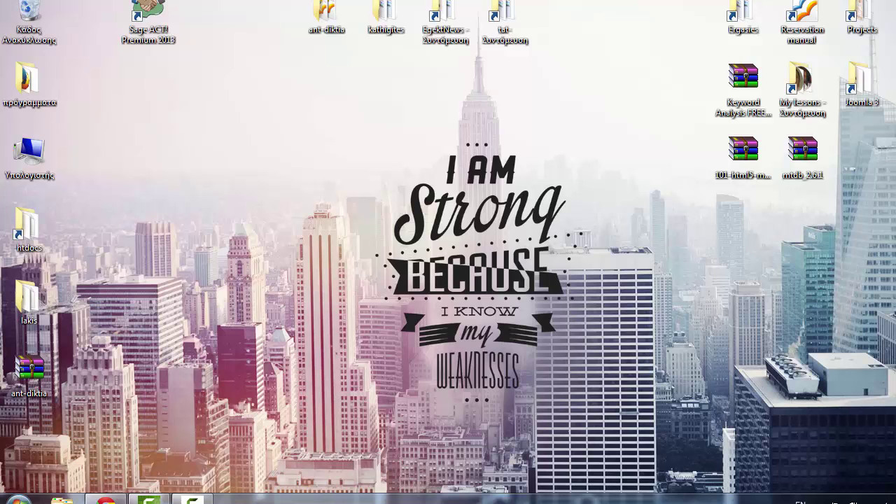
# - Open the 'to use' folder holding the kickstart-core-4.1.0 and localhost-hotel archives
pyautogui.click(61, 499)
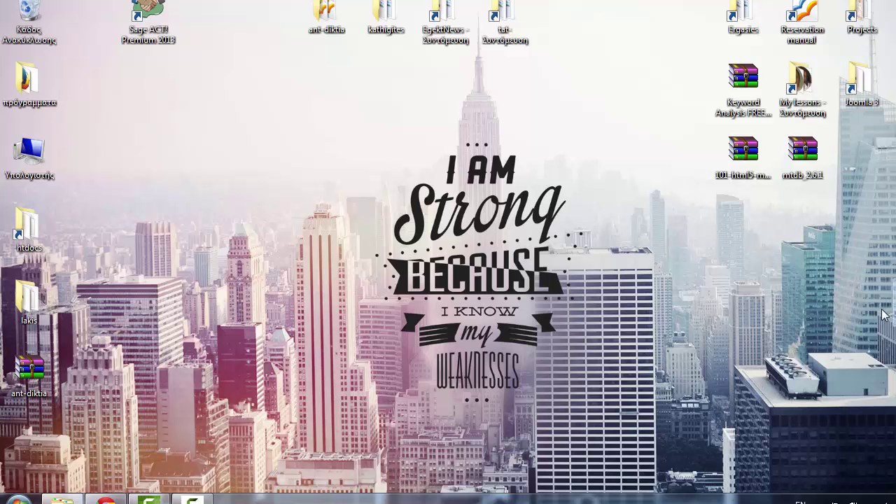
pyautogui.moveTo(605, 43); pyautogui.dragTo(603, 43)
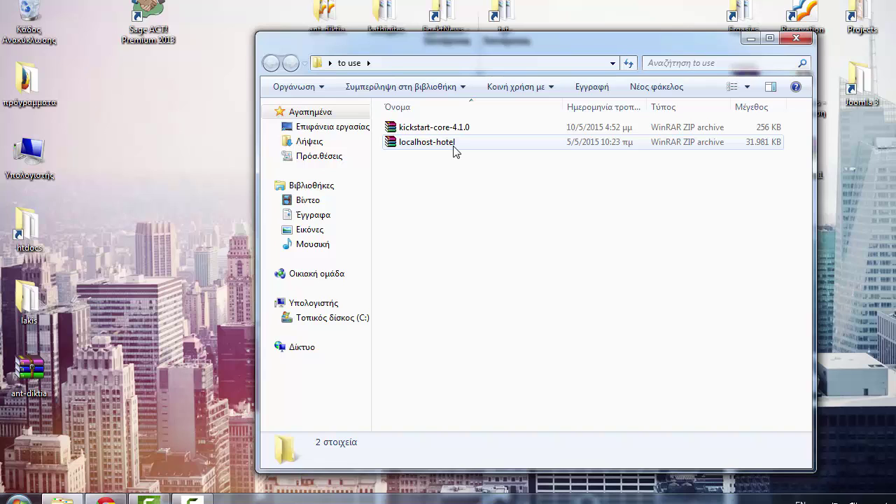
pyautogui.moveTo(454, 151)
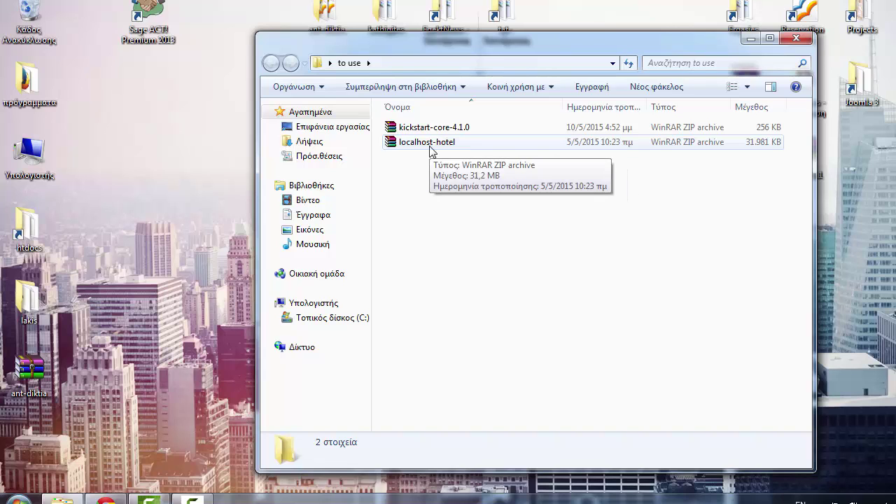
pyautogui.click(424, 147)
pyautogui.doubleClick(422, 150)
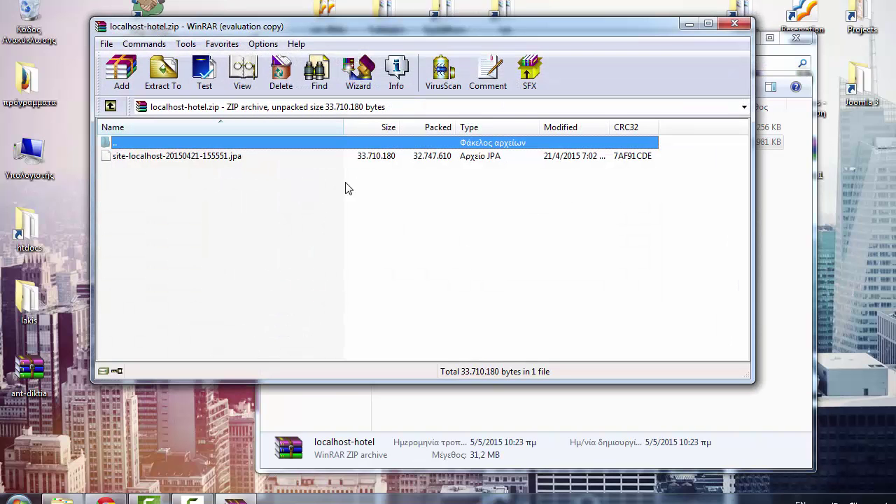
pyautogui.click(210, 155)
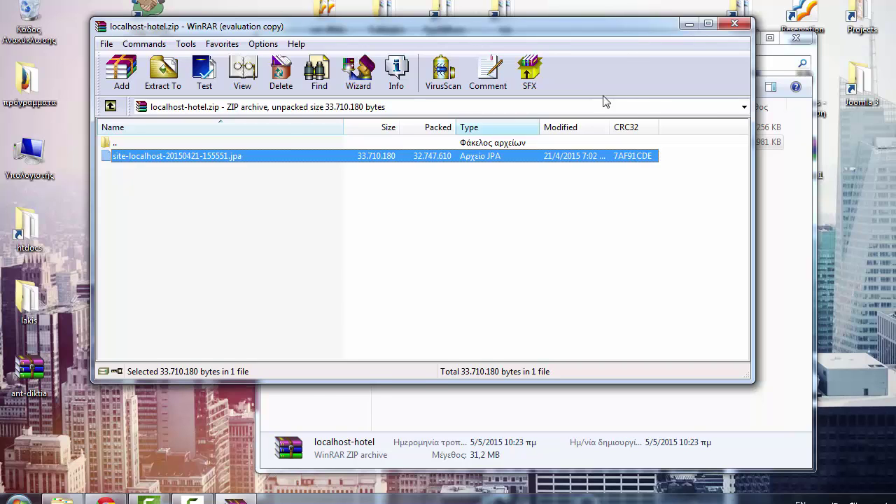
pyautogui.press('Escape')
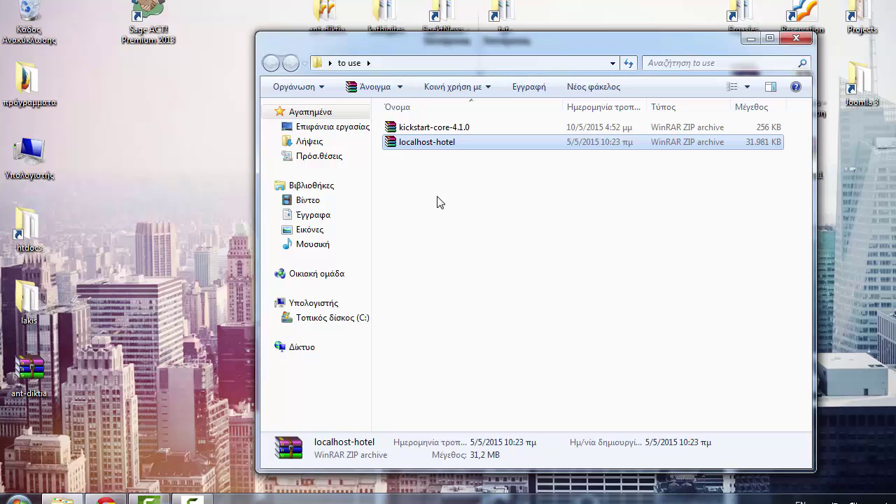
# - Select kickstart-core-4.1.0 and bring up the Akeeba Kickstart 4.1.0 download page in Chrome
pyautogui.click(426, 128)
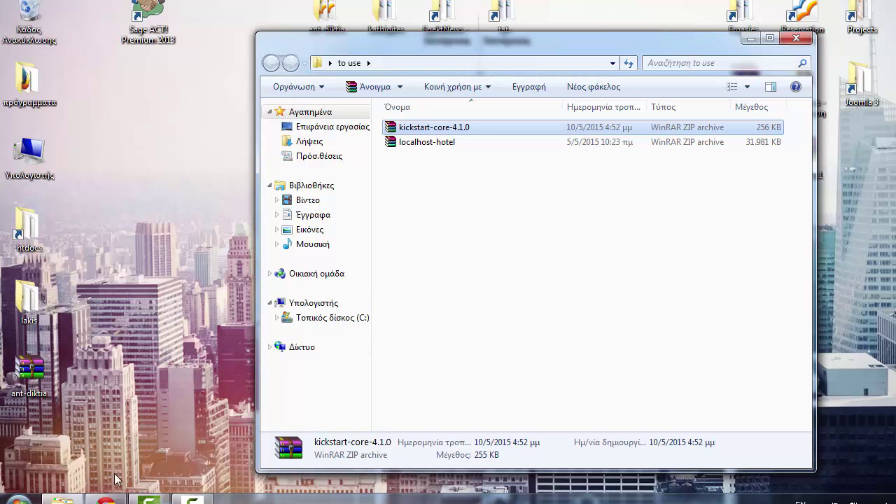
pyautogui.click(97, 498)
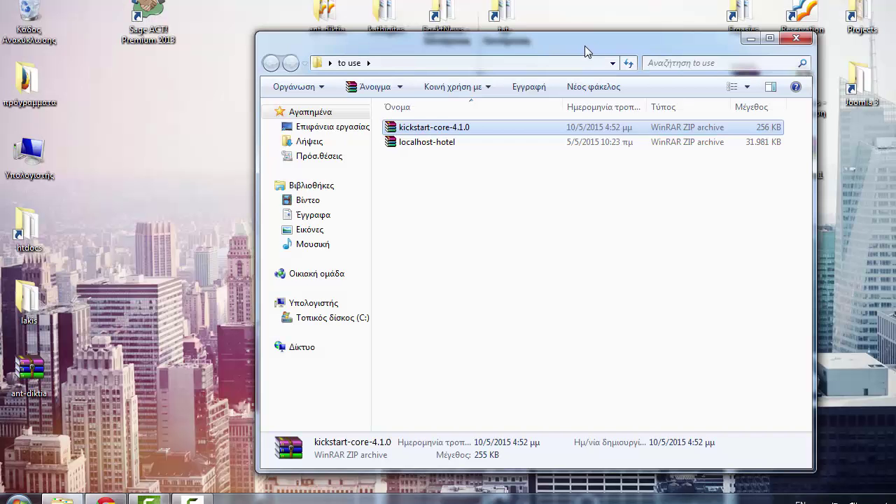
# - Return to the 'to use' folder window and deselect the kickstart archive
pyautogui.moveTo(586, 48); pyautogui.dragTo(660, 45)
pyautogui.click(587, 184)
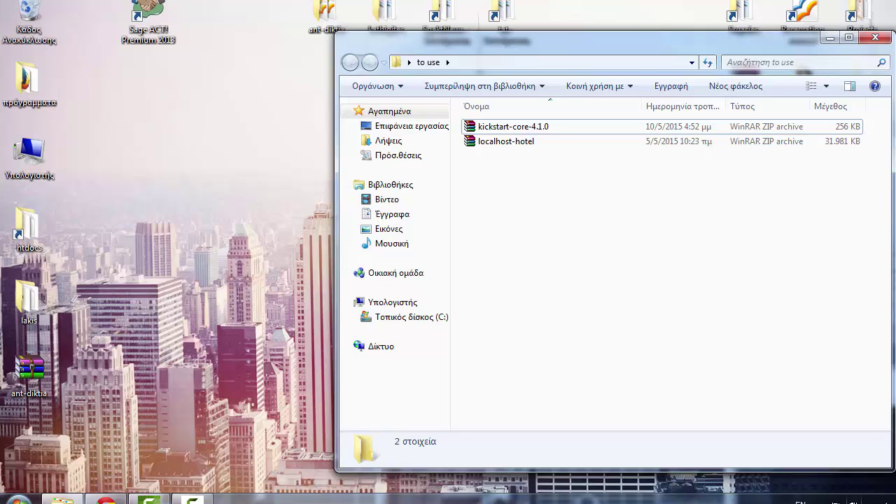
pyautogui.click(821, 497)
pyautogui.click(819, 435)
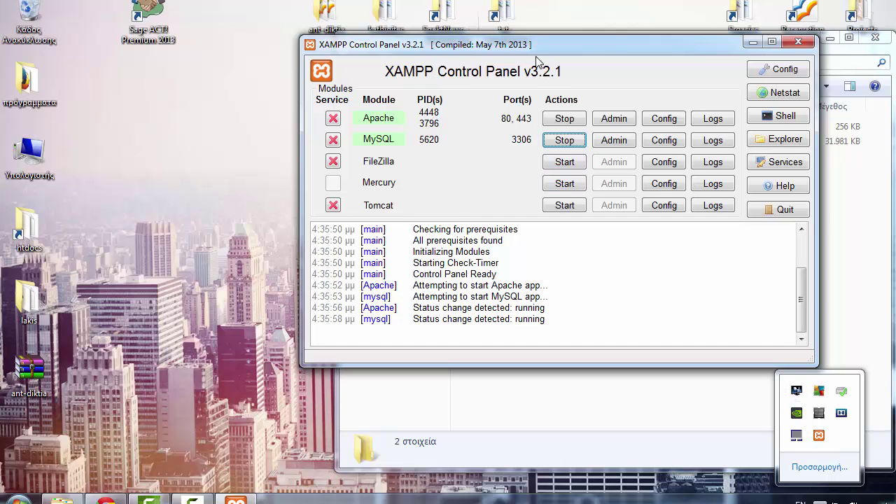
pyautogui.moveTo(536, 44); pyautogui.dragTo(338, 57)
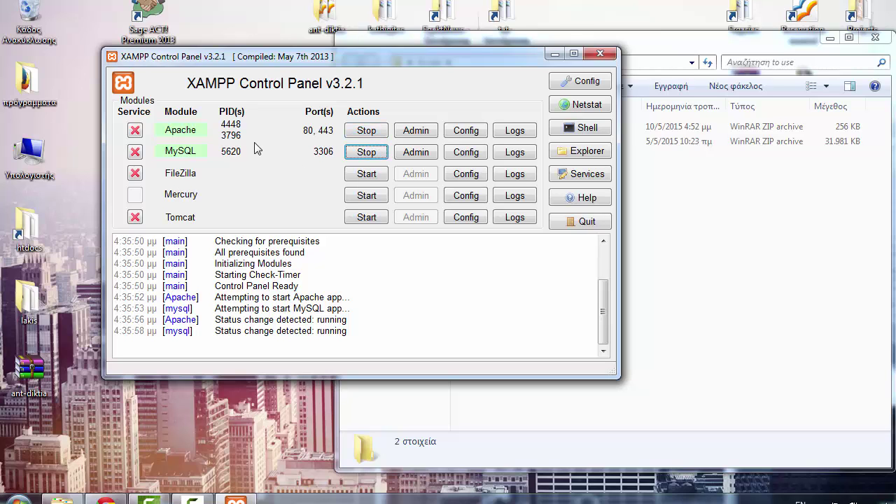
pyautogui.click(600, 54)
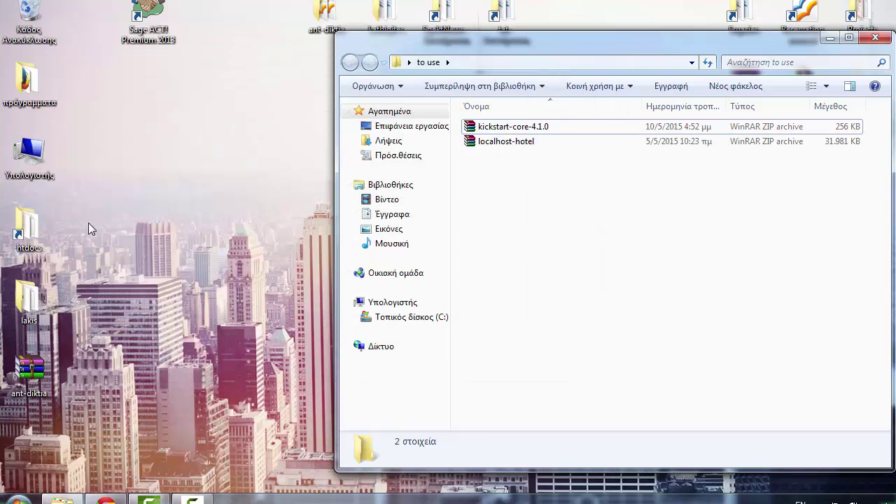
# - Open the C:\xampp\htdocs web root folder and move its window aside
pyautogui.doubleClick(32, 229)
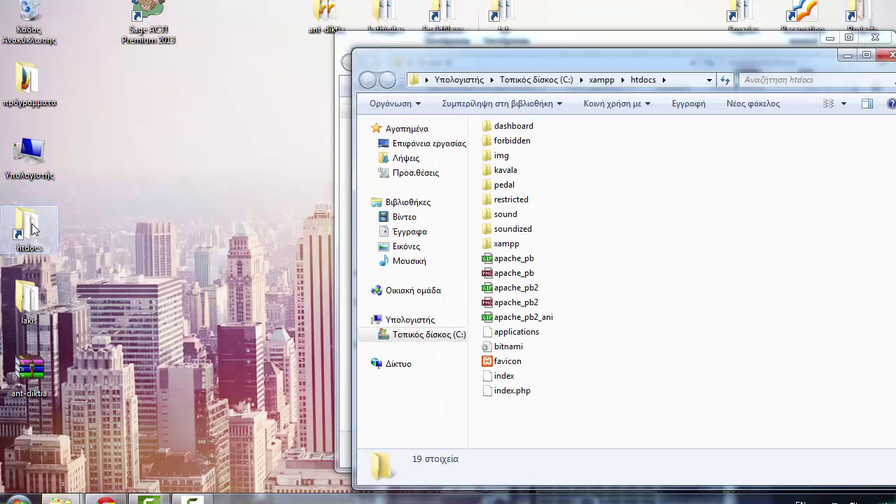
pyautogui.moveTo(521, 43); pyautogui.dragTo(264, 28)
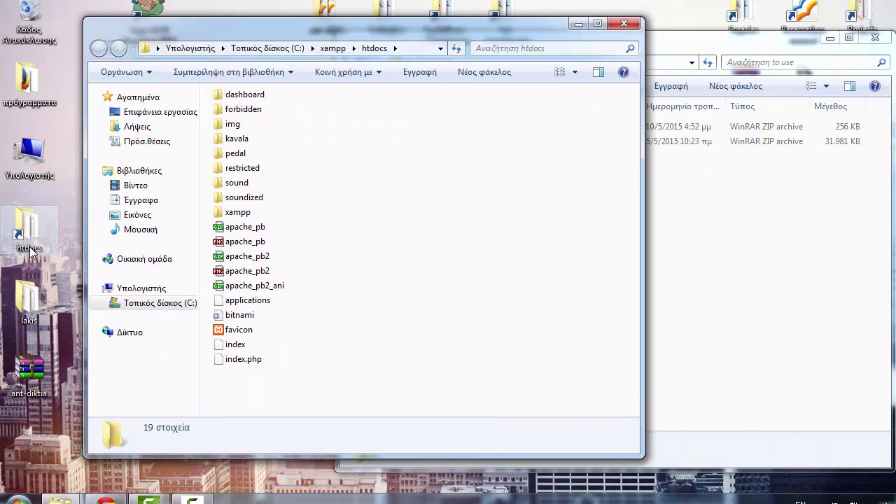
pyautogui.moveTo(452, 29); pyautogui.dragTo(435, 28)
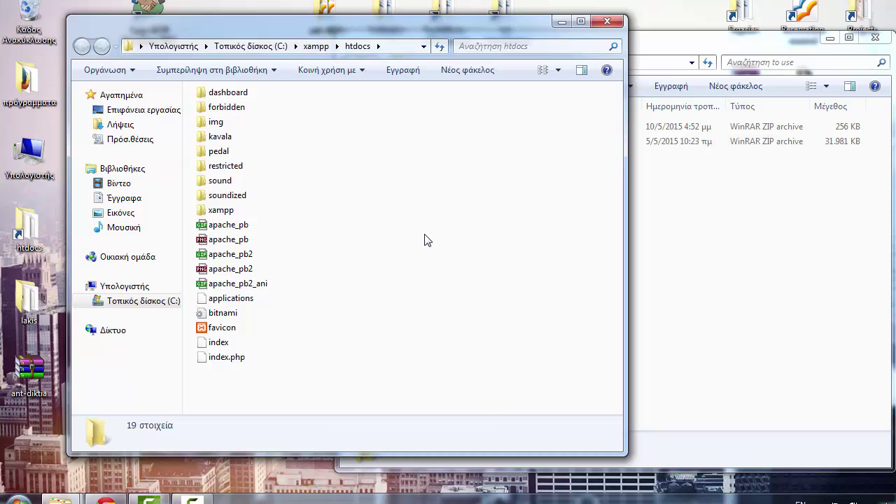
# - Create a new folder named 'hotel' inside htdocs
pyautogui.rightClick(460, 250)
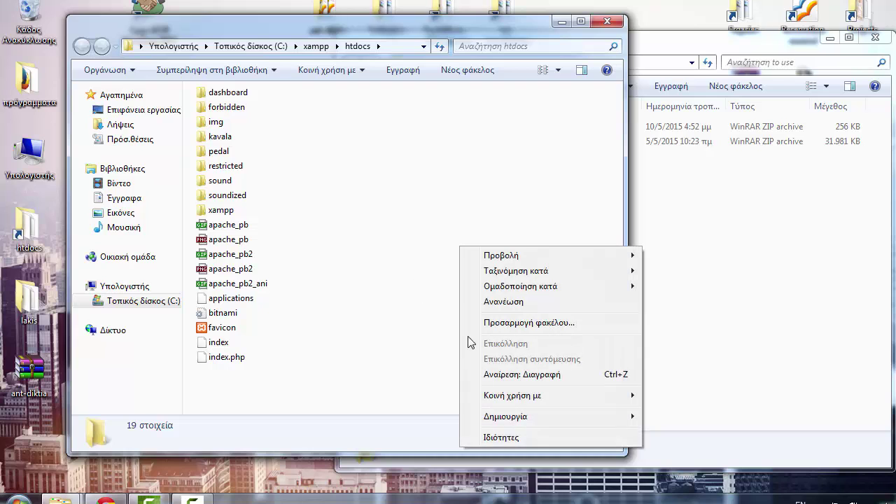
pyautogui.moveTo(551, 418)
pyautogui.click(676, 210)
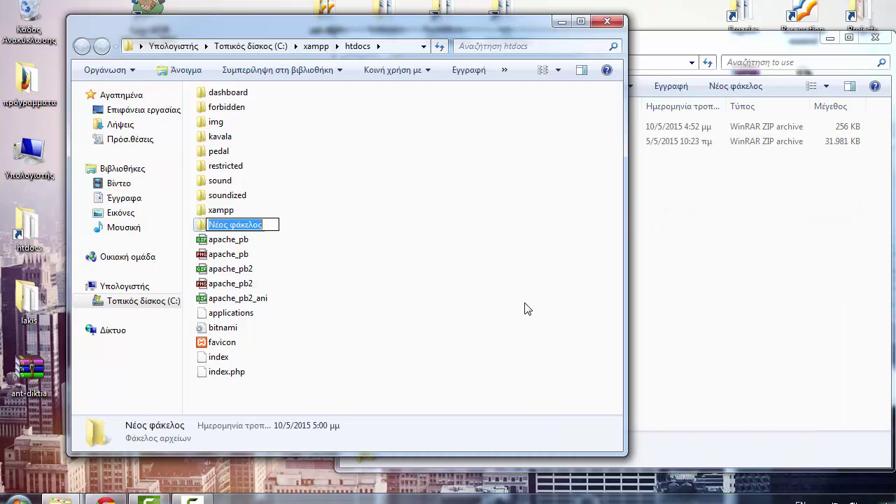
pyautogui.write('hotel')
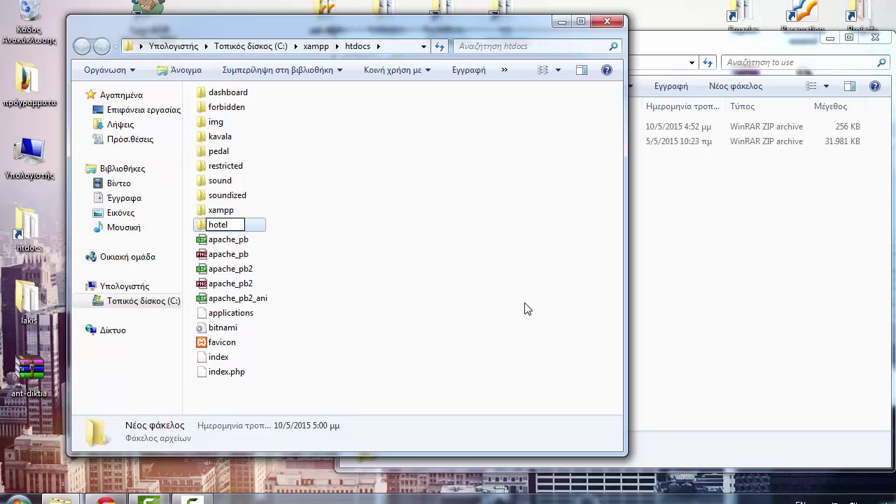
pyautogui.press('Return')
pyautogui.press('Return')
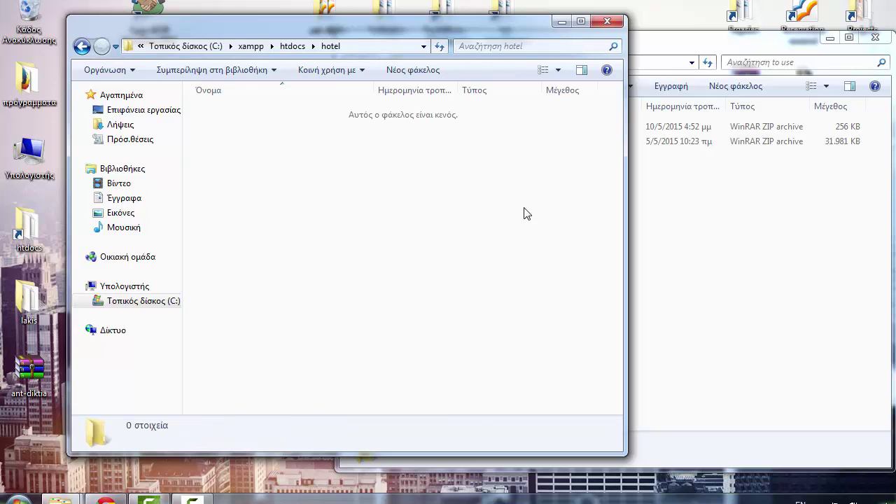
# - Extract both the kickstart-core-4.1.0 and localhost-hotel archives into the hotel folder
pyautogui.moveTo(680, 41); pyautogui.dragTo(718, 48)
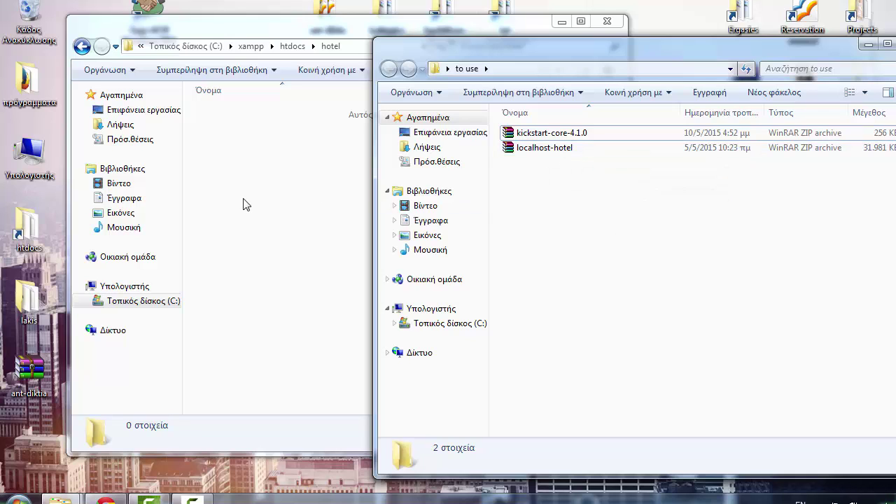
pyautogui.moveTo(587, 223); pyautogui.dragTo(286, 178)
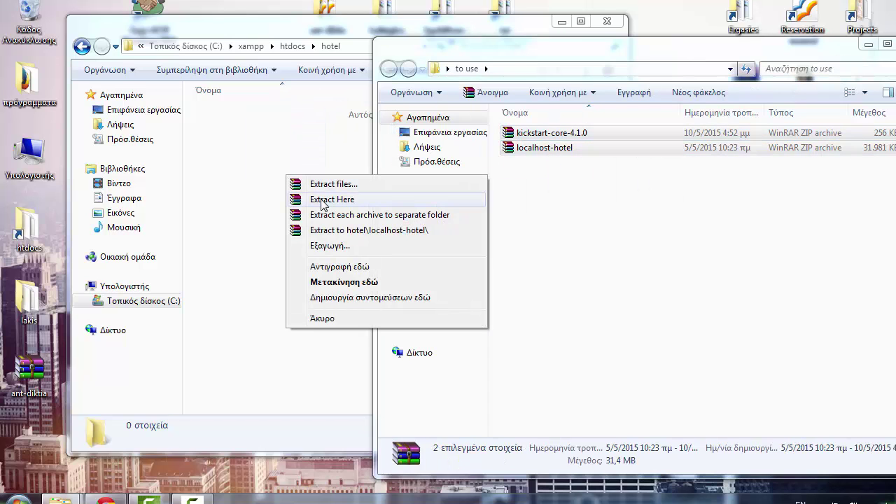
pyautogui.click(324, 200)
# - Verify the Kickstart files and site-localhost-20150421-155551.jpa are in the hotel folder
pyautogui.scroll(-4, 618, 196)
pyautogui.moveTo(617, 196); pyautogui.dragTo(634, 299)
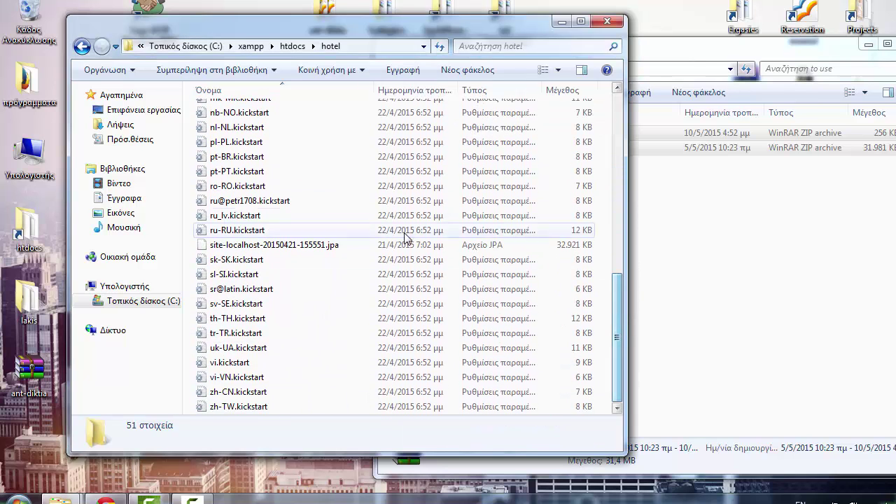
pyautogui.click(329, 245)
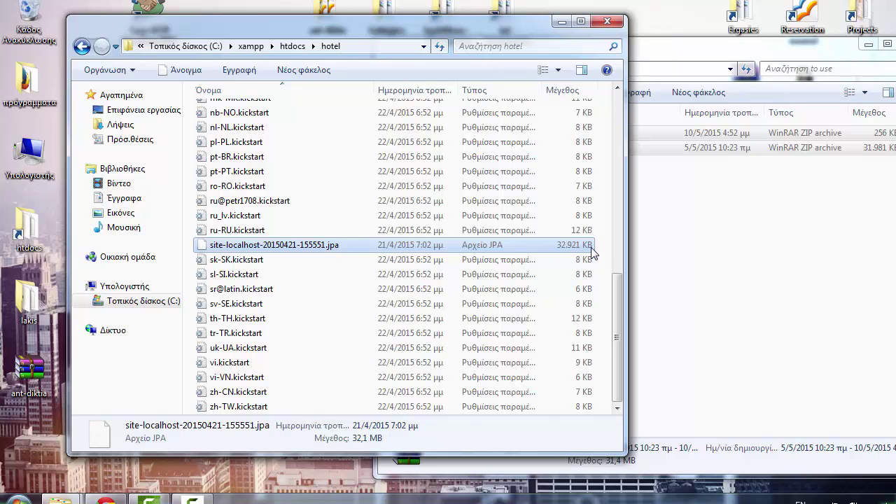
pyautogui.moveTo(621, 292); pyautogui.dragTo(622, 103)
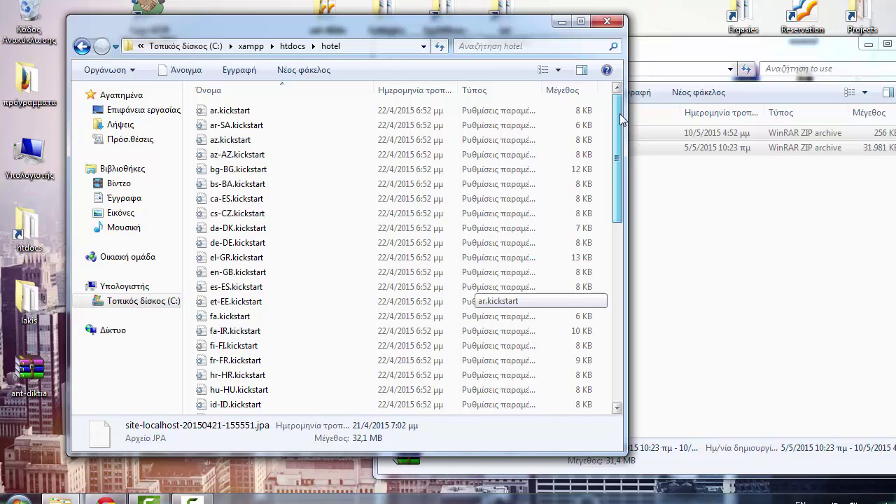
pyautogui.click(261, 170)
pyautogui.scroll(-1, 618, 153)
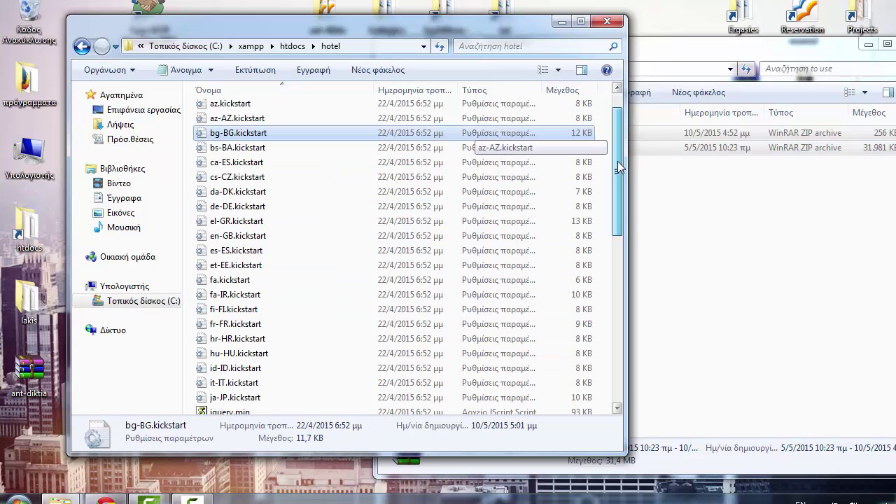
pyautogui.moveTo(618, 153); pyautogui.dragTo(632, 333)
pyautogui.click(273, 244)
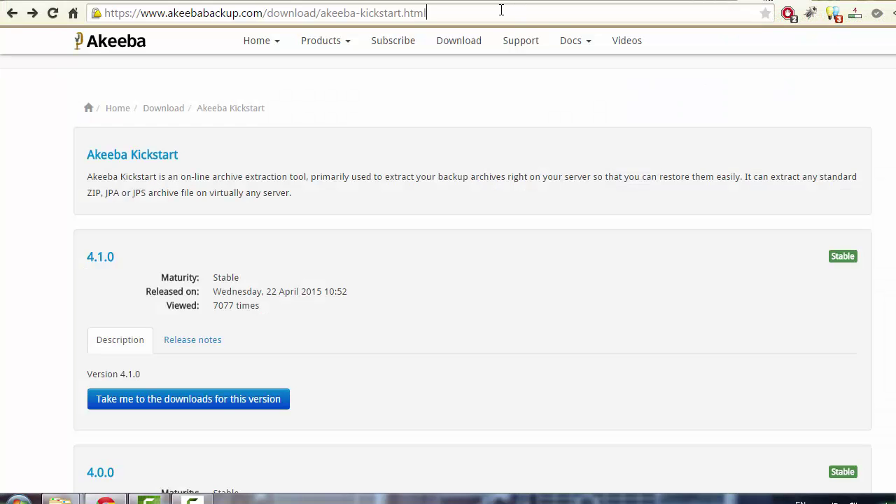
# - Load localhost/hotel/kickstart.php in Chrome's address bar
pyautogui.click(501, 10)
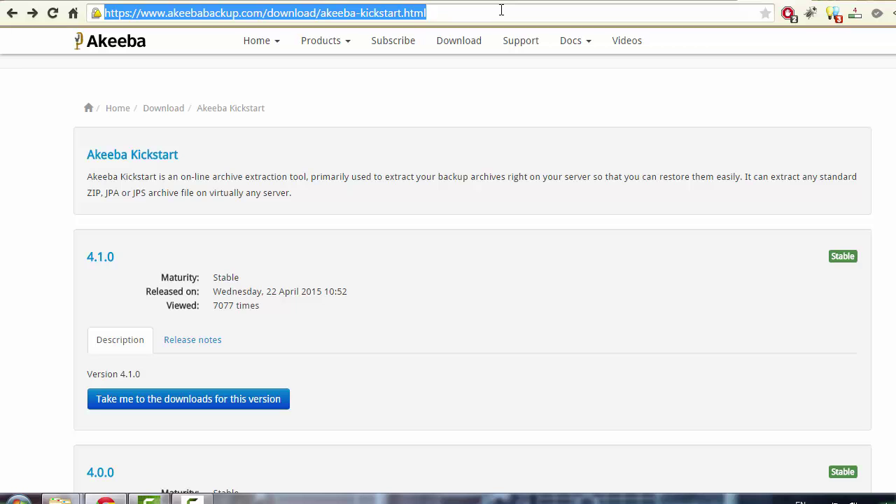
pyautogui.write('localhost/')
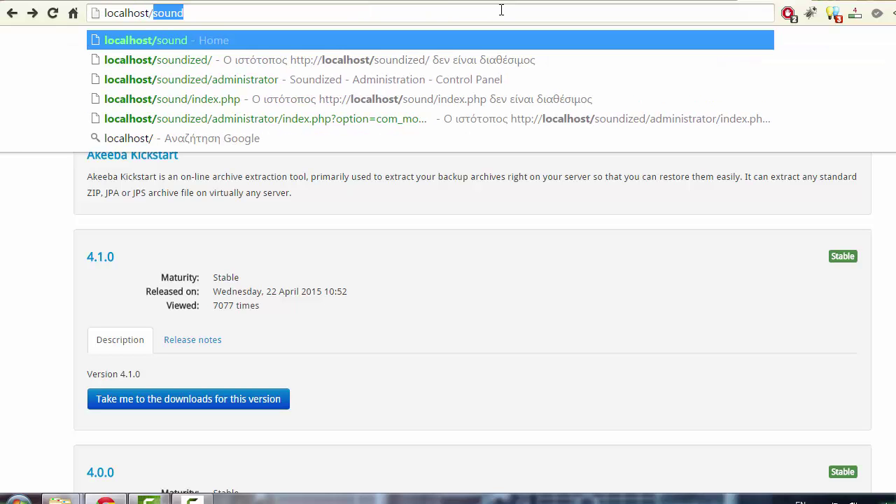
pyautogui.write('hotel/')
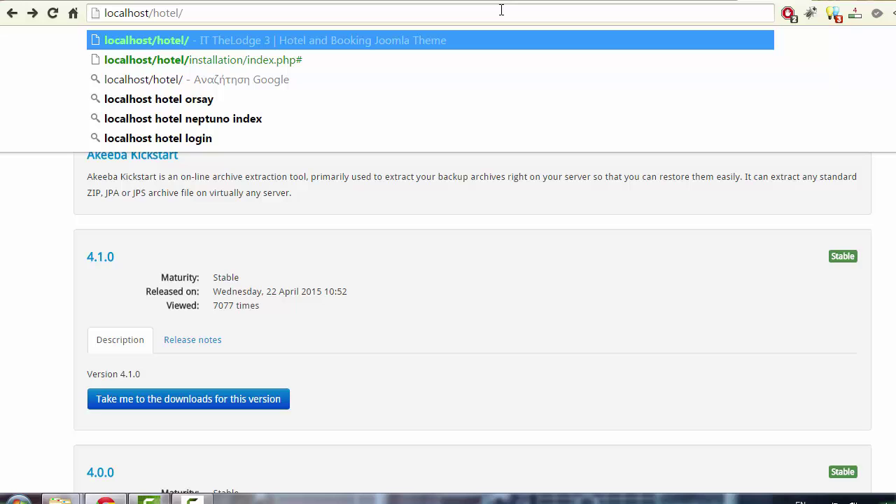
pyautogui.write('kickstart.php')
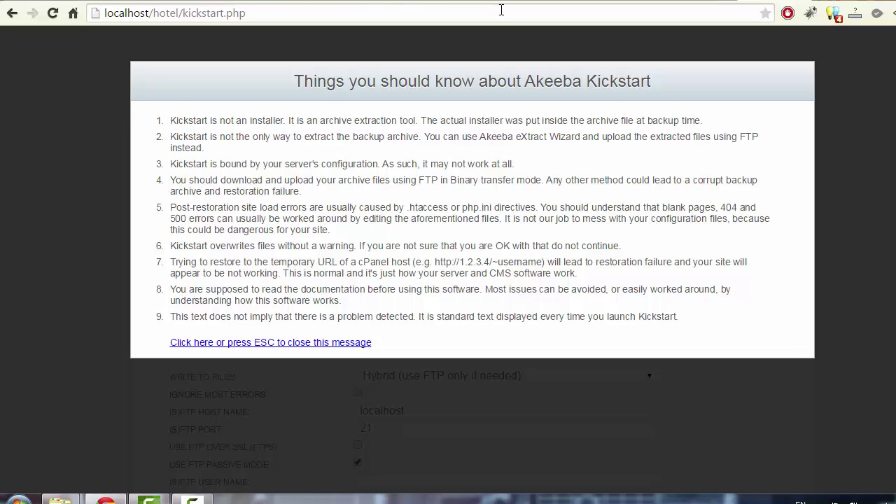
# - Close the 'Things you should know about Akeeba Kickstart' notice to reveal the extraction settings
pyautogui.click(279, 343)
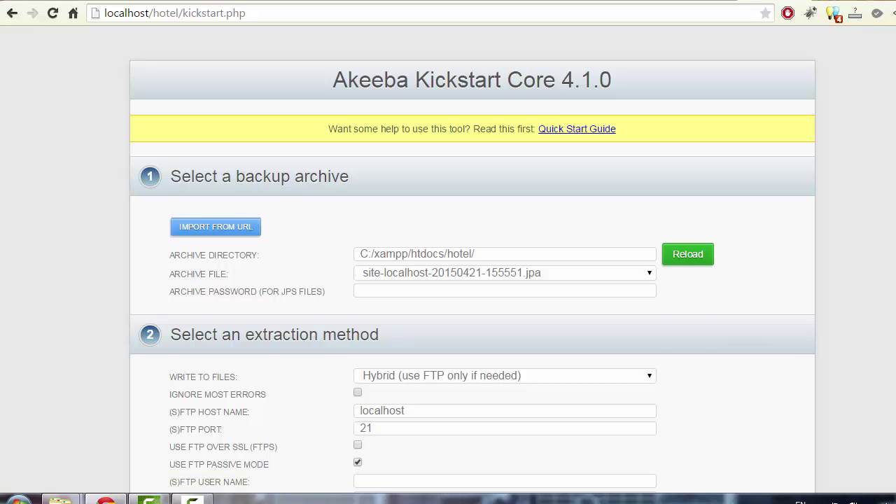
pyautogui.scroll(-4, 473, 273)
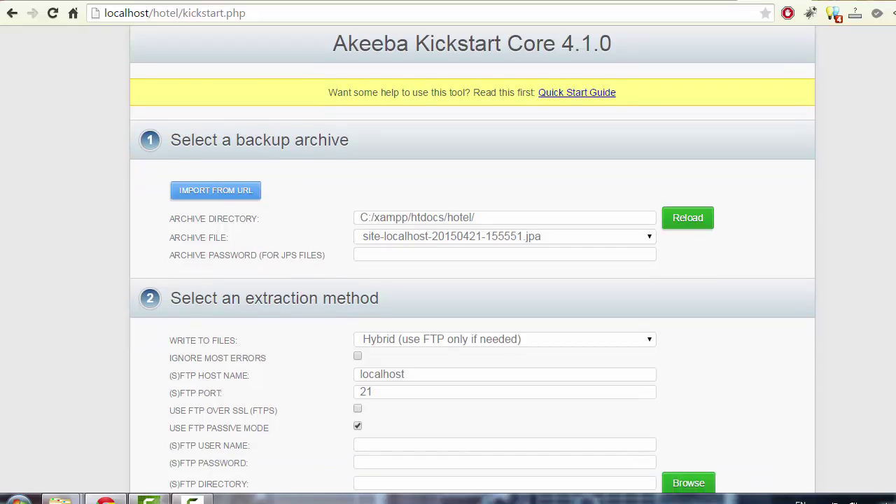
pyautogui.scroll(3, 765, 240)
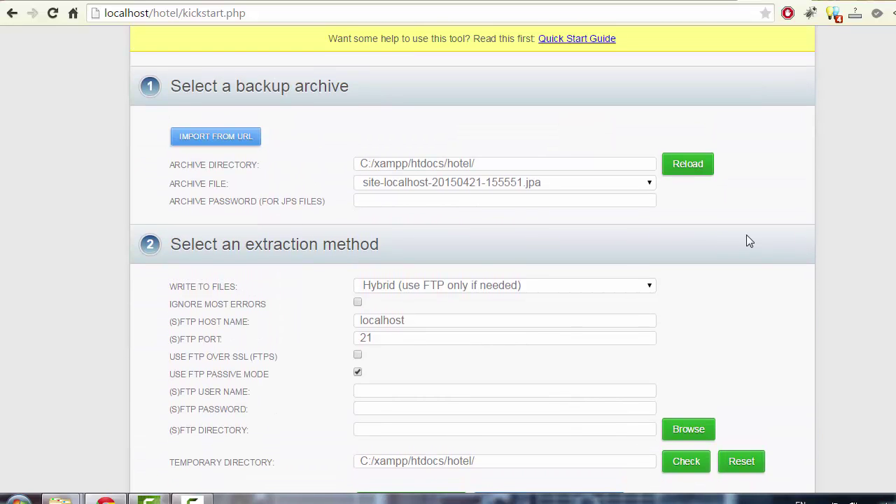
# - Choose site-localhost-20150421-155551.jpa as the archive file and start the extraction
pyautogui.click(648, 184)
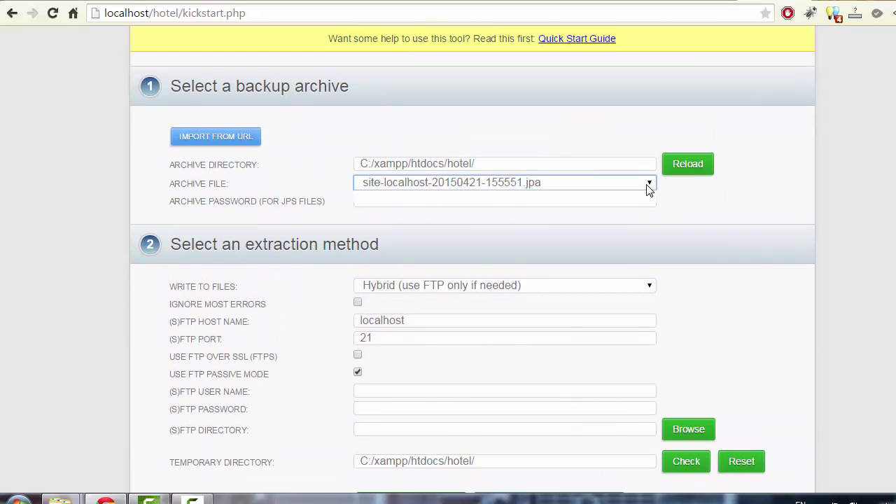
pyautogui.click(637, 187)
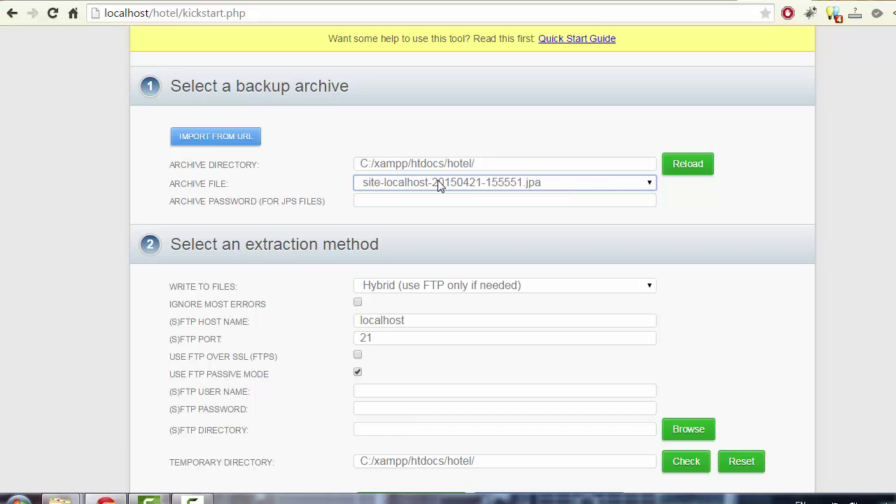
pyautogui.click(586, 186)
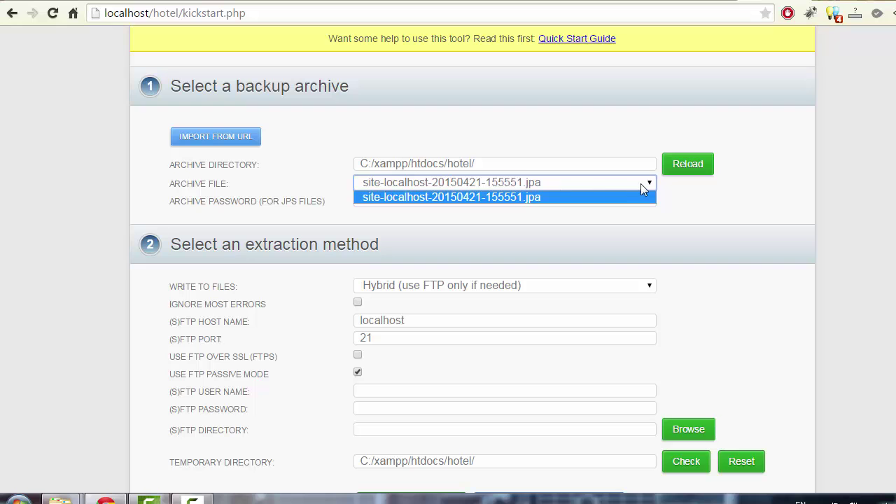
pyautogui.click(842, 199)
pyautogui.scroll(-5, 843, 199)
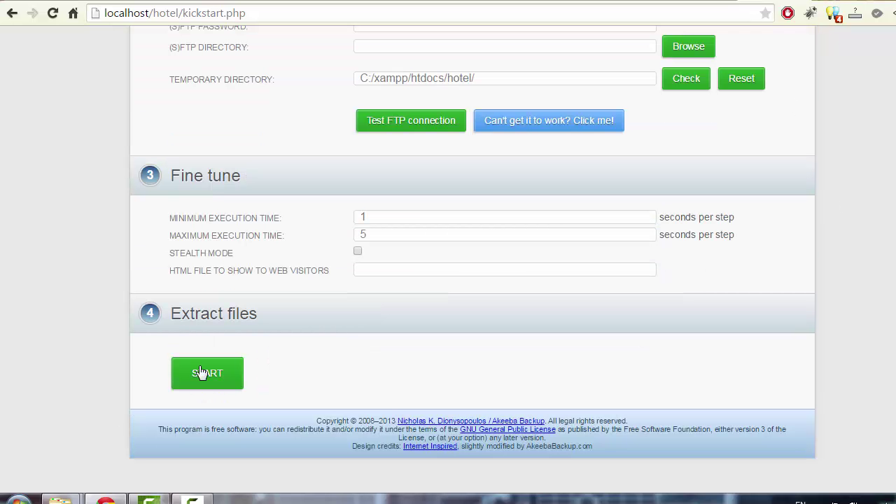
pyautogui.click(220, 371)
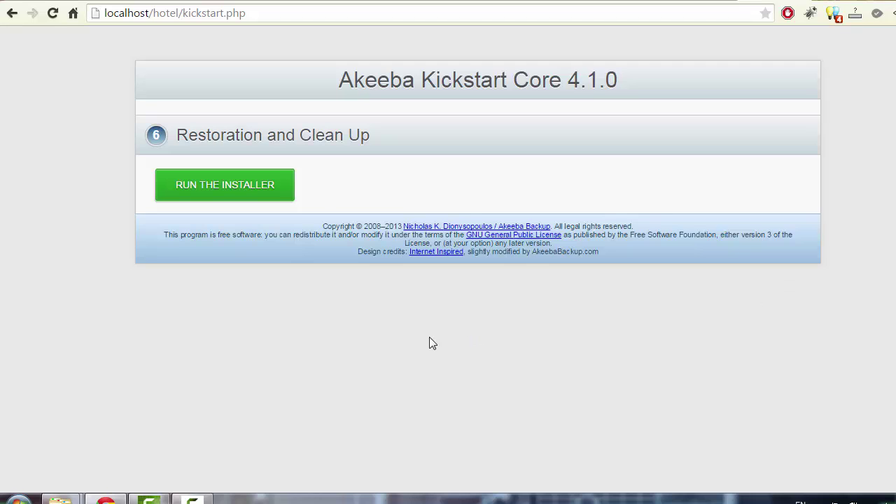
# - Launch the ANGIE installer and review the Pre-installation check, every setting showing Yes
pyautogui.click(250, 190)
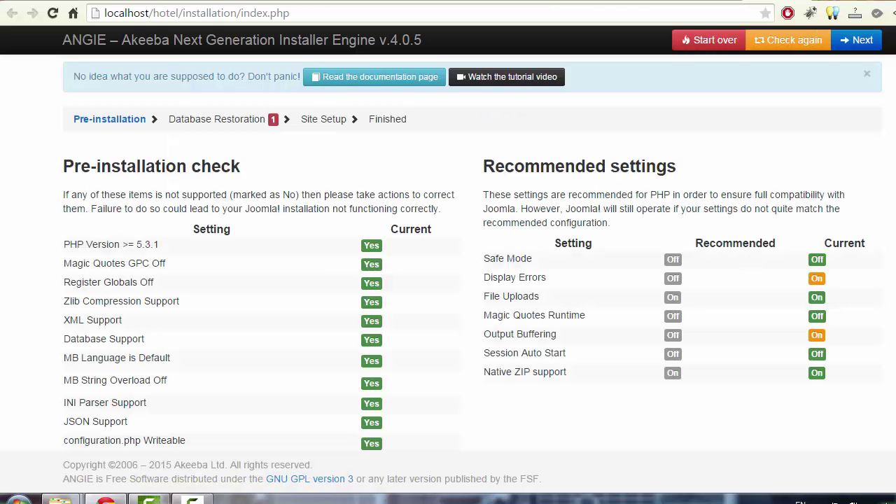
pyautogui.scroll(-3, 448, 238)
pyautogui.scroll(2, 686, 223)
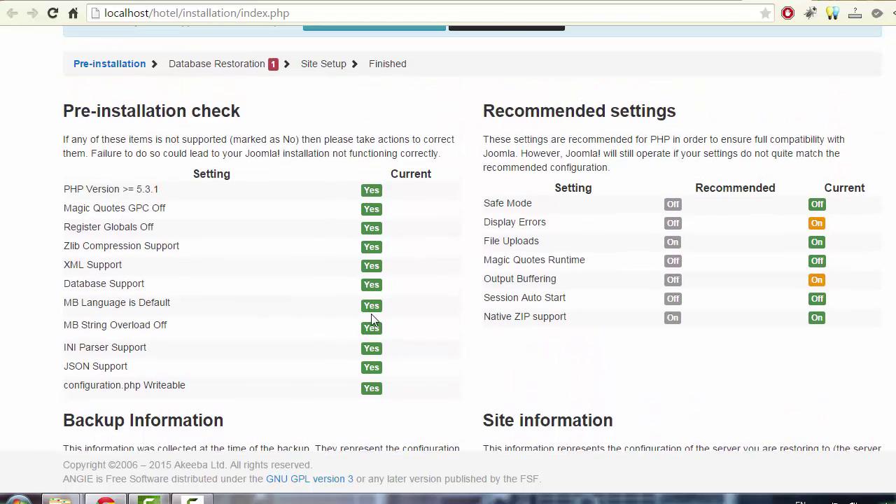
pyautogui.scroll(-2, 473, 238)
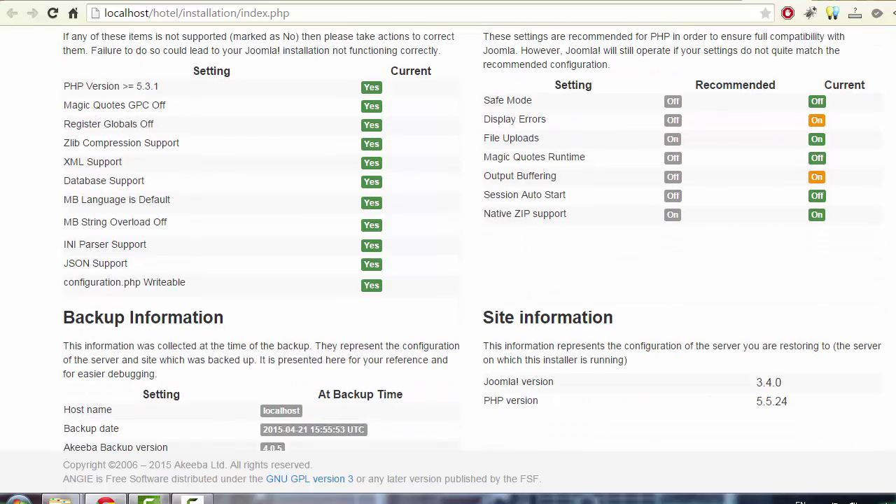
pyautogui.scroll(2, 271, 220)
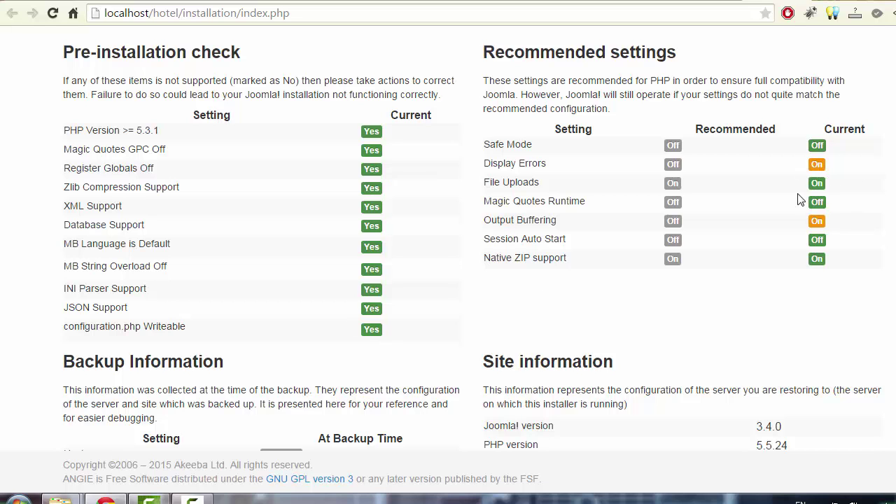
pyautogui.scroll(-2, 824, 180)
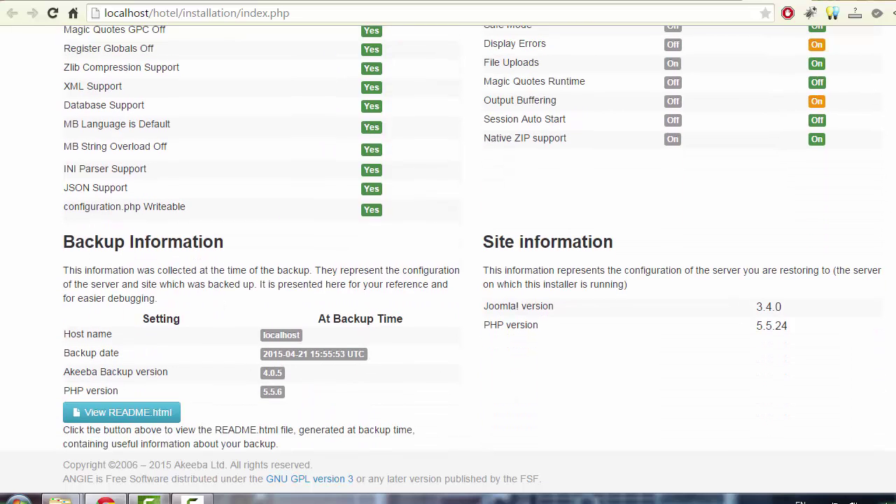
pyautogui.scroll(4, 861, 63)
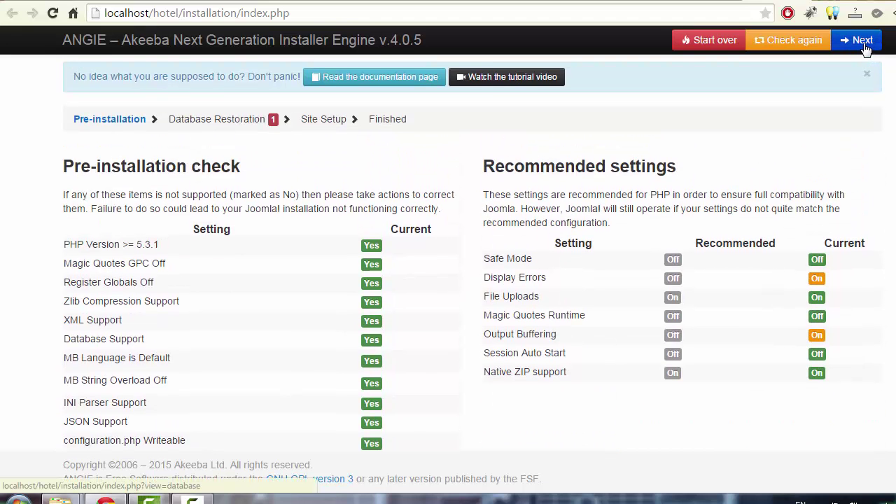
# - Advance to Database Restoration and check host localhost, user root and empty password
pyautogui.click(862, 42)
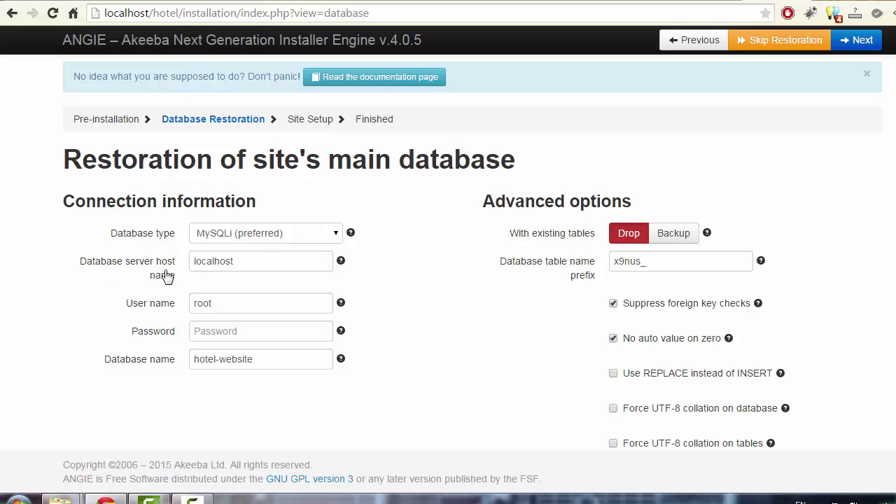
pyautogui.click(253, 262)
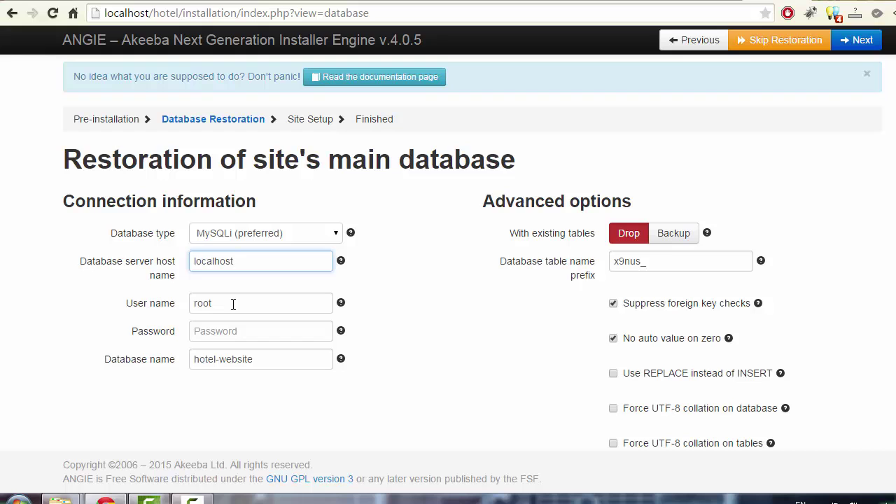
pyautogui.doubleClick(207, 303)
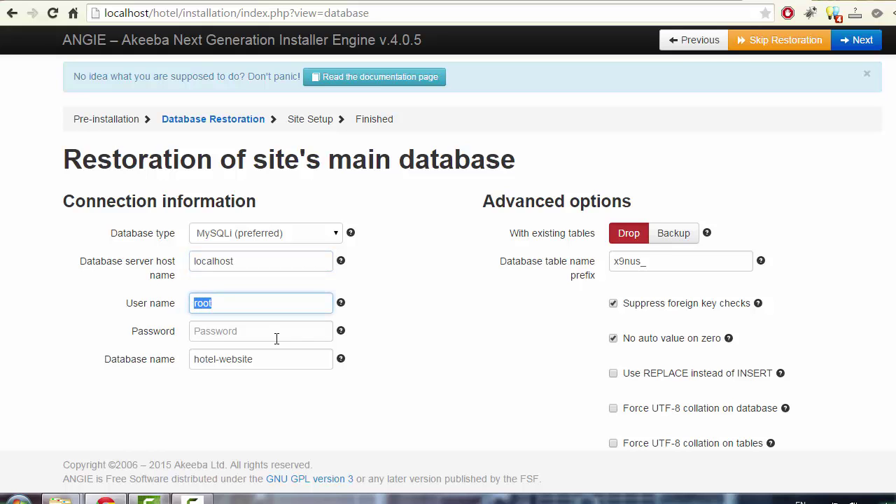
pyautogui.click(277, 336)
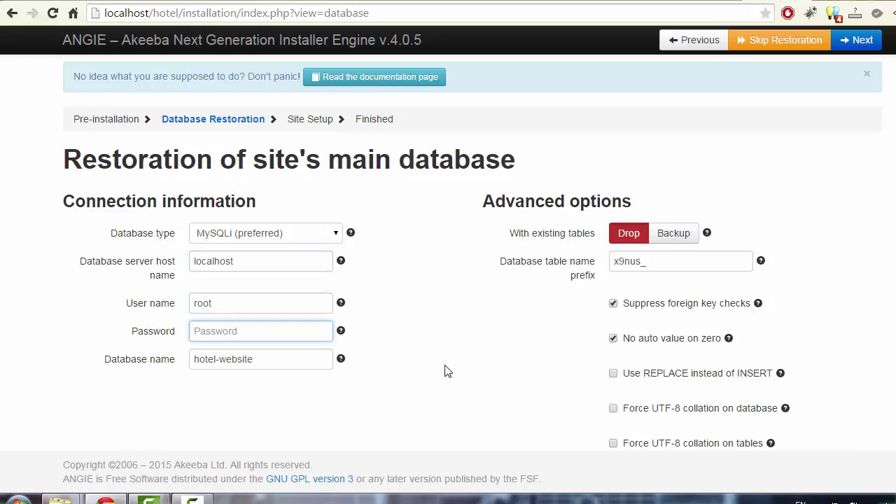
# - Check that the database name is hotel-website
pyautogui.press('Tab')
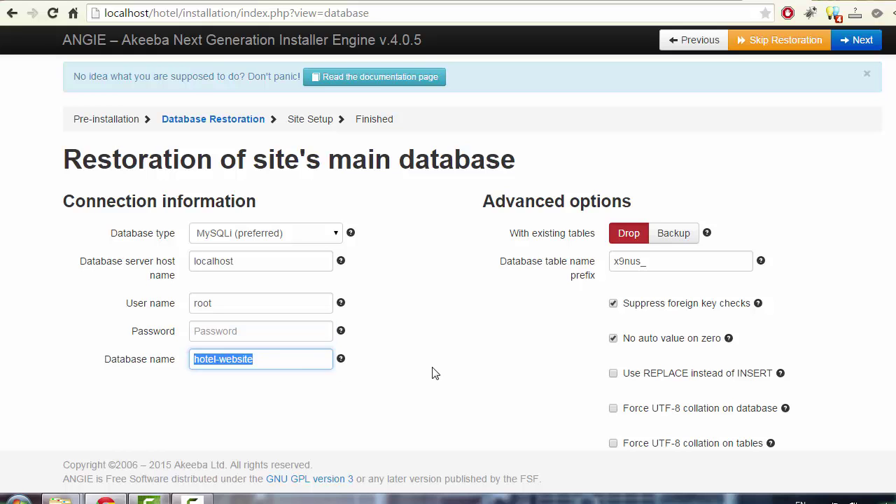
pyautogui.click(278, 361)
pyautogui.moveTo(275, 362); pyautogui.dragTo(90, 362)
pyautogui.click(290, 363)
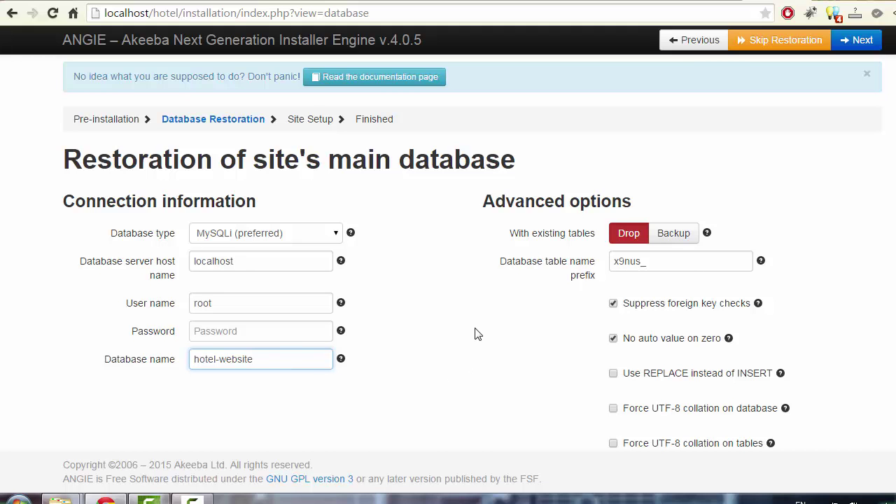
pyautogui.scroll(-2, 488, 337)
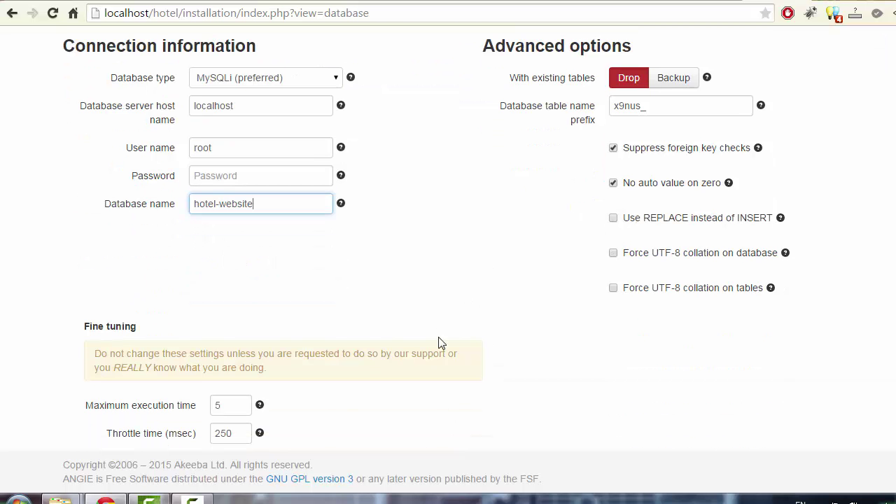
pyautogui.scroll(3, 442, 329)
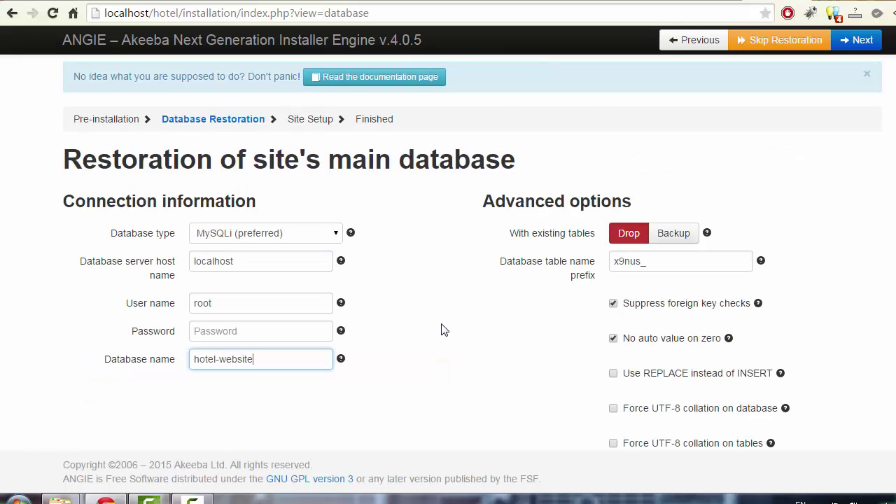
# - Run the main database restoration and continue past the success dialog to Site Setup
pyautogui.click(862, 40)
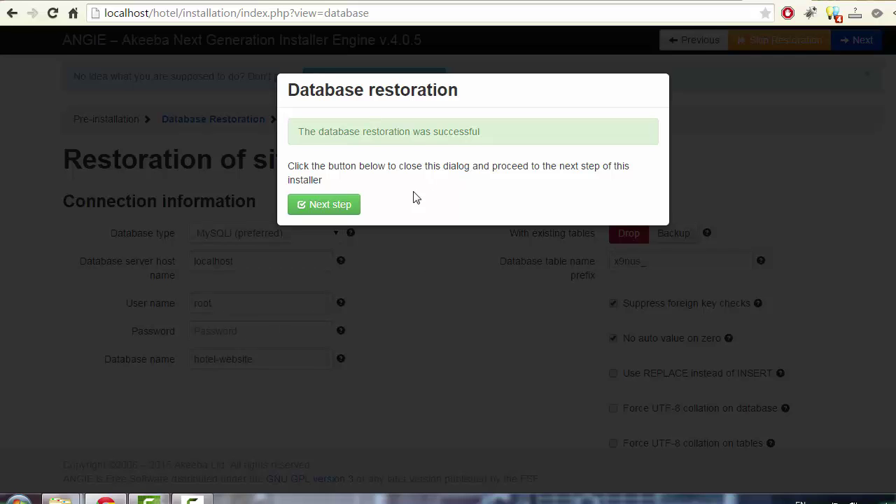
pyautogui.click(335, 212)
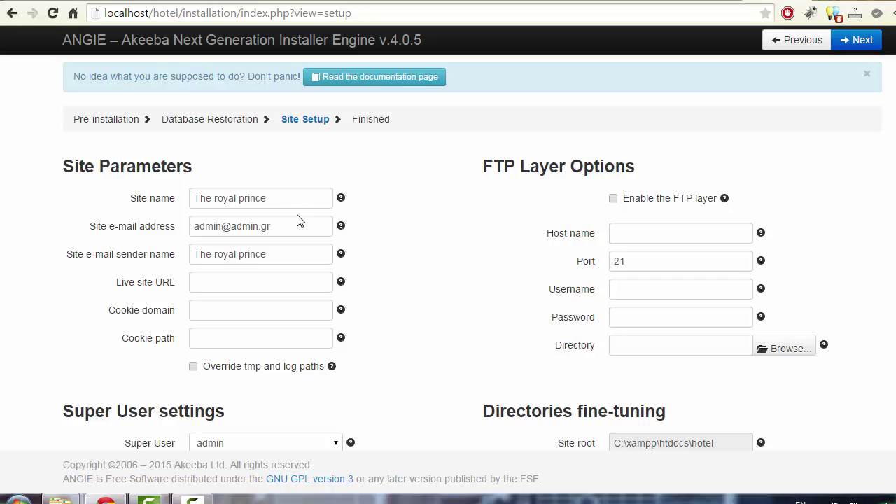
# - Keep the site name 'The royal prince' and enter the super user password in both password fields
pyautogui.click(186, 199)
pyautogui.hotkey('ctrl', 'a')
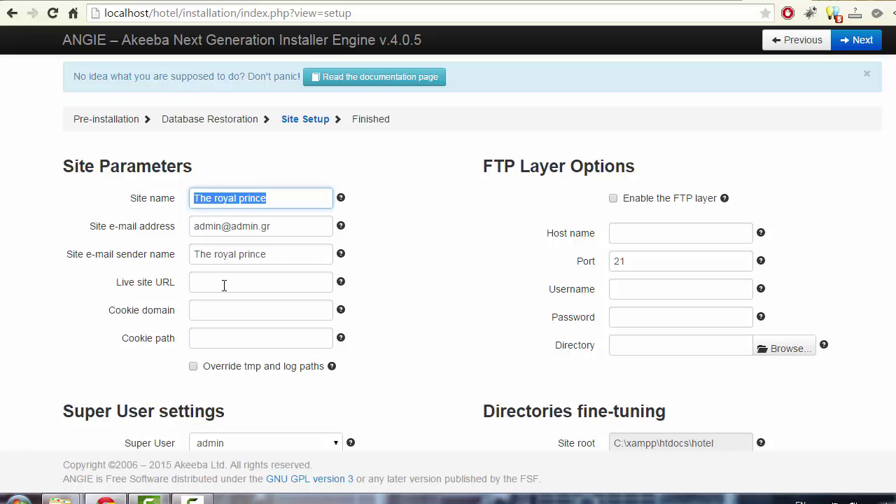
pyautogui.scroll(-1, 476, 259)
pyautogui.scroll(-1, 481, 260)
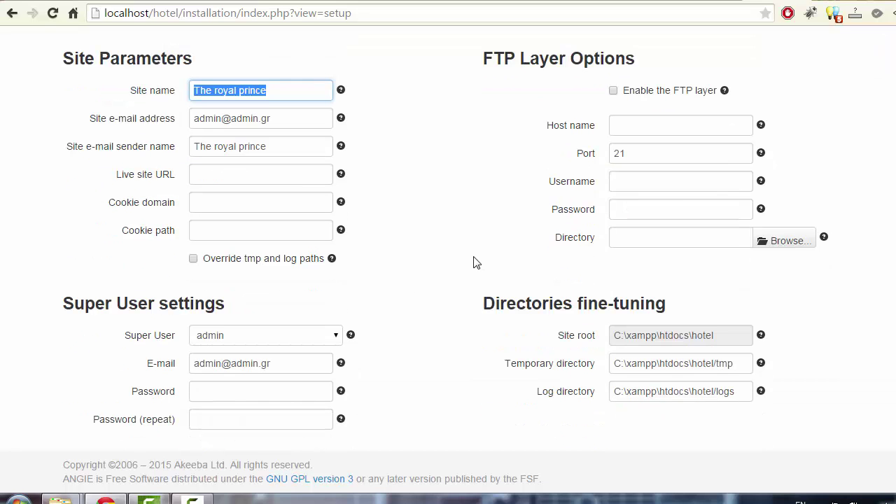
pyautogui.click(234, 392)
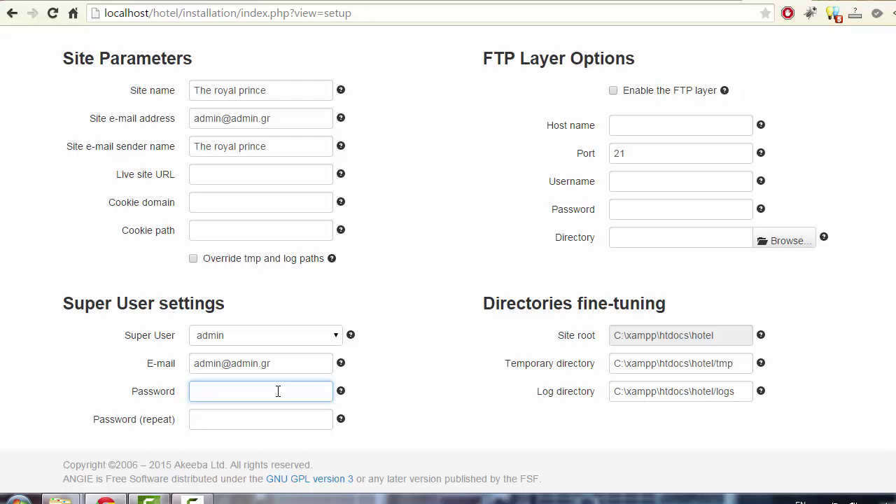
pyautogui.write('admin')
pyautogui.press('Tab')
pyautogui.write('admin')
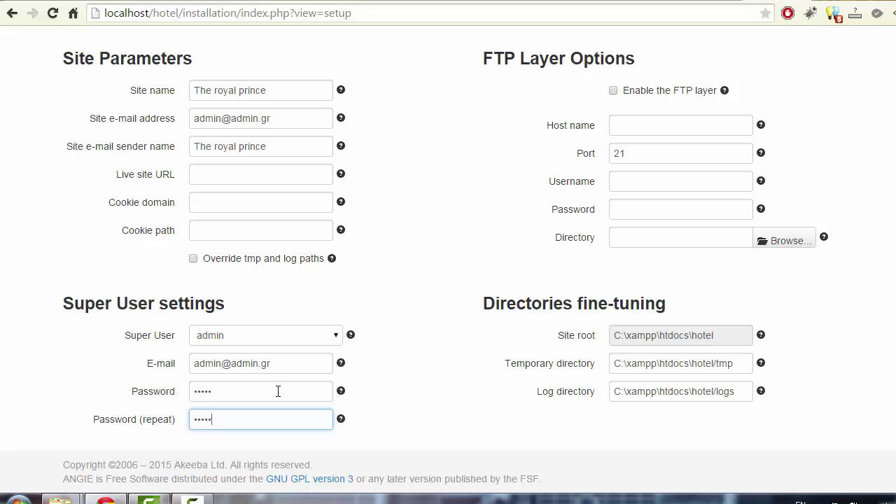
pyautogui.scroll(3, 294, 364)
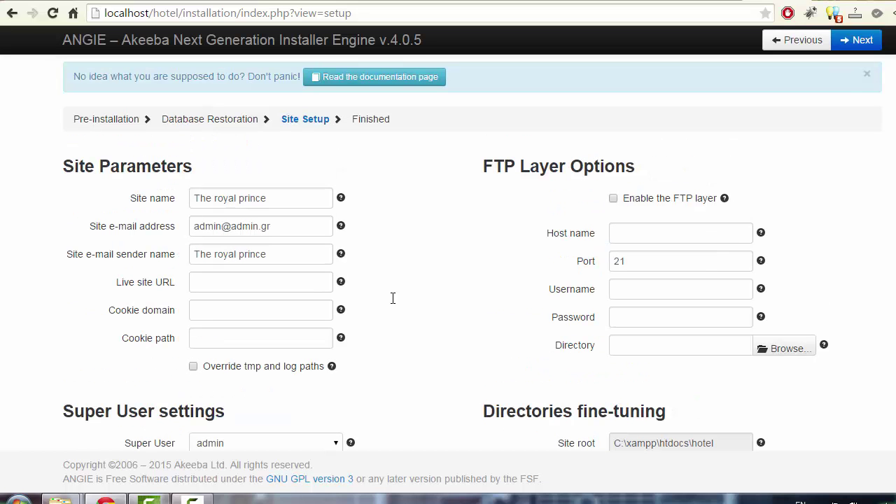
# - Advance to the Finished step and delete the installation directory
pyautogui.click(863, 40)
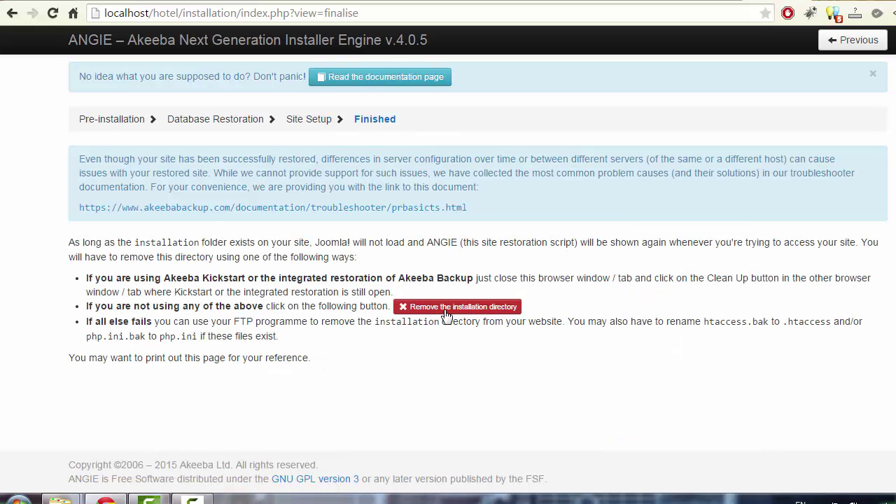
pyautogui.click(439, 308)
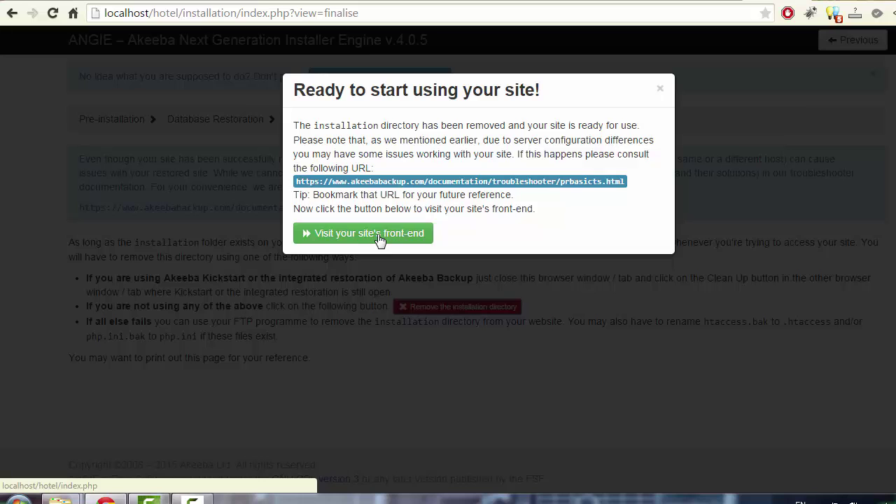
# - Load the restored front end at localhost/hotel and browse the Royal Prince homepage down to Amazing Things To Do
pyautogui.click(379, 238)
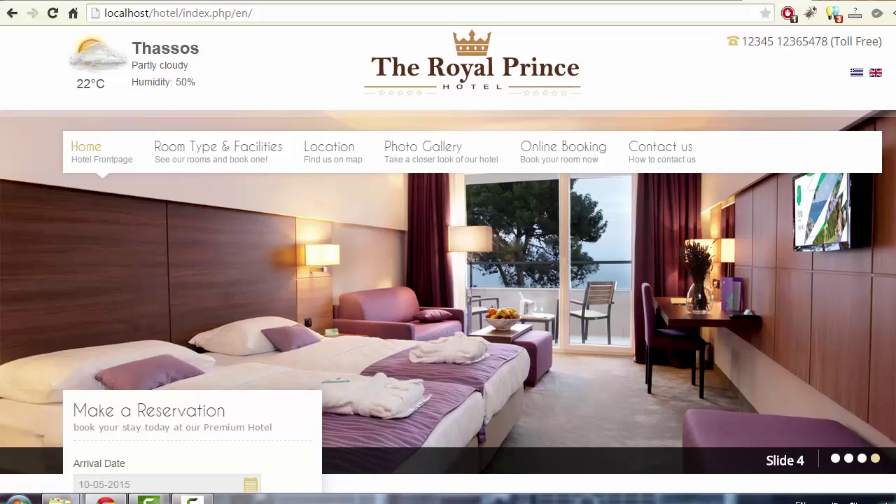
pyautogui.scroll(-7, 448, 262)
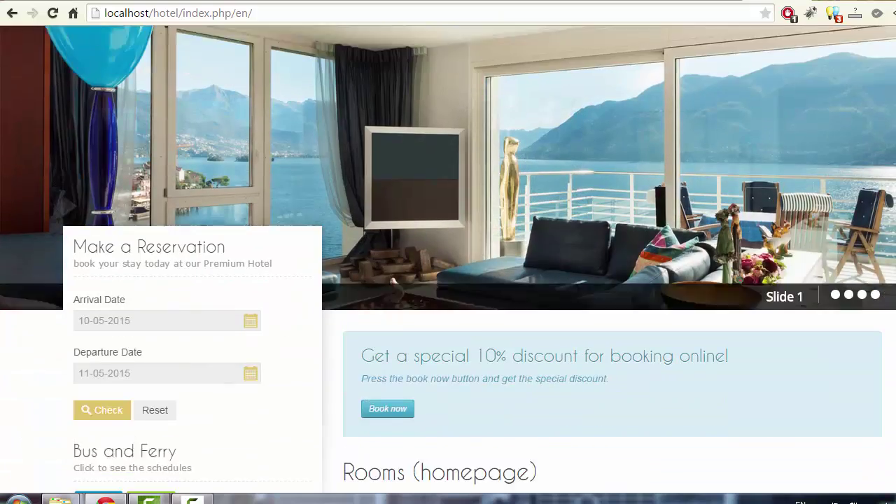
pyautogui.scroll(-12, 448, 259)
pyautogui.scroll(7, 448, 259)
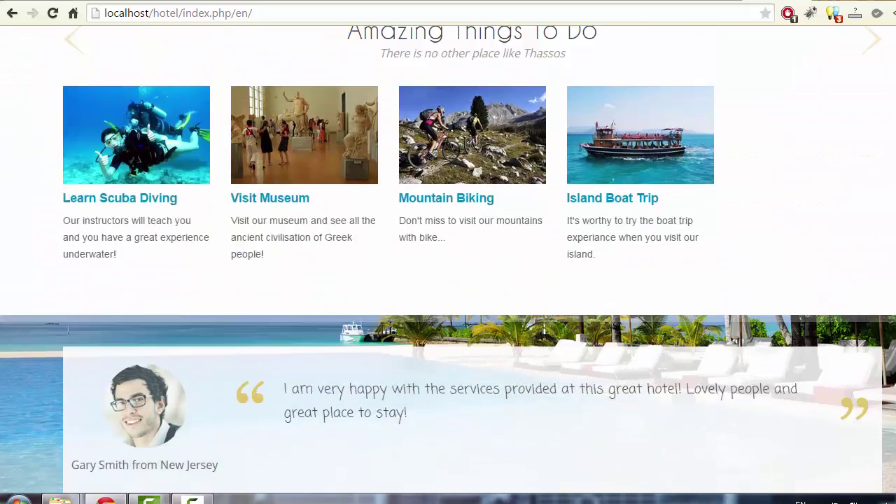
pyautogui.scroll(2, 449, 259)
pyautogui.scroll(-5, 448, 259)
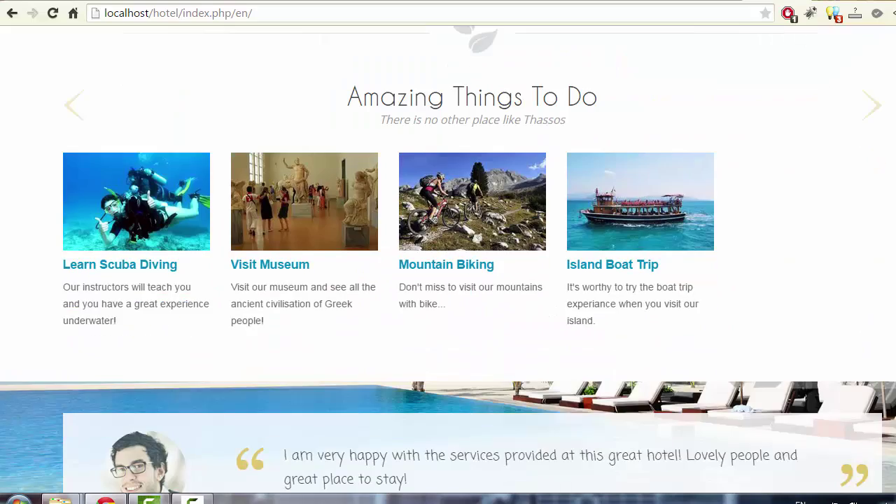